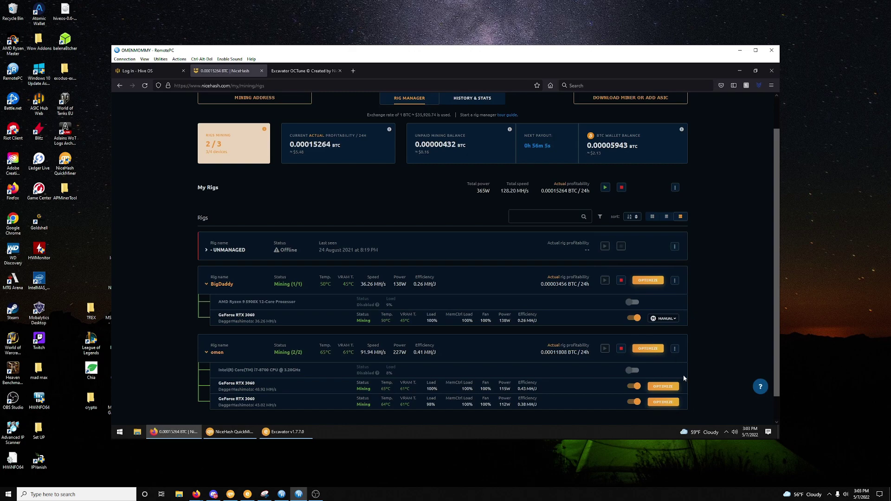
Step: Open and then dismiss the QuickMiner tray icon's options menu
right_click(724, 434)
click(639, 422)
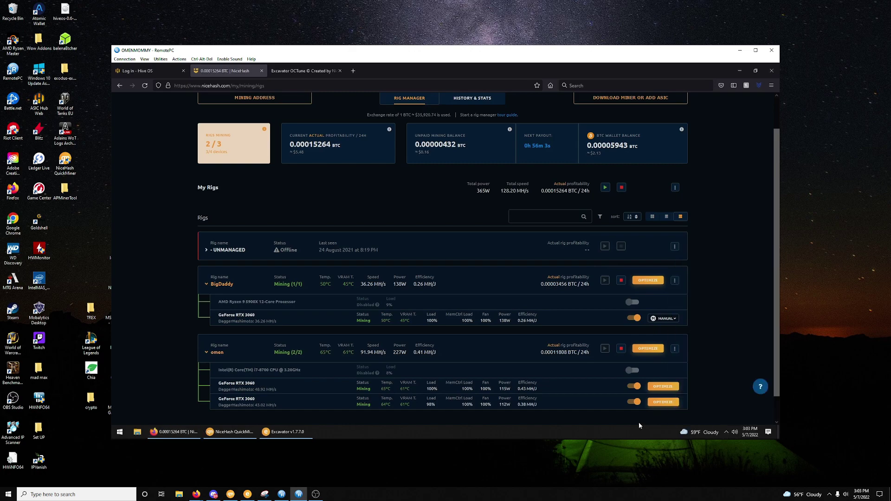
click(727, 432)
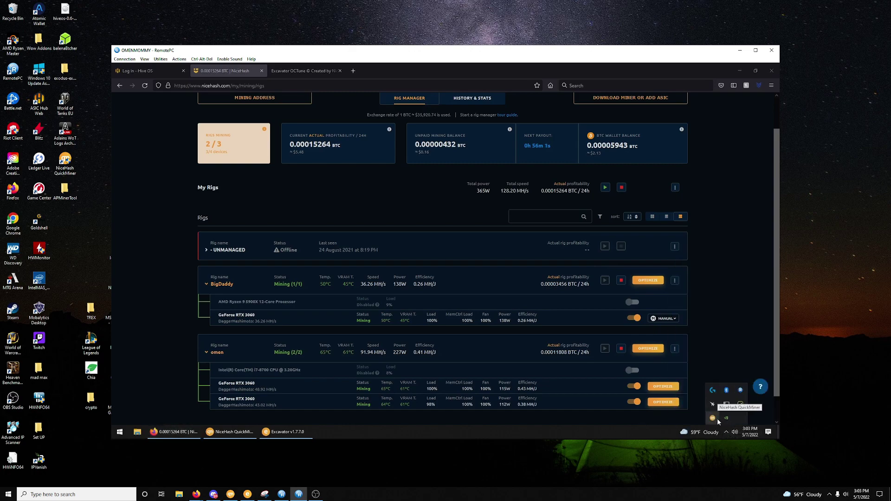
right_click(715, 419)
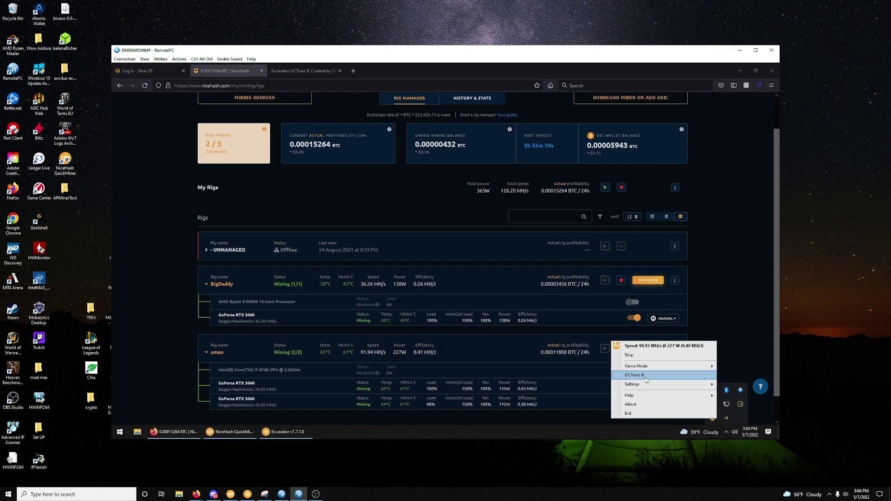
click(453, 429)
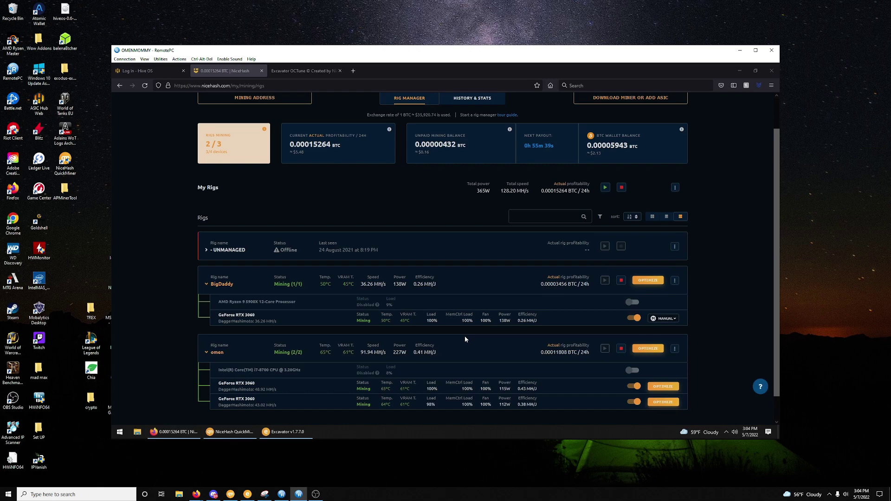
Step: Review BigDaddy's optimization modes and the Excavator console, then return to the rig manager
click(652, 282)
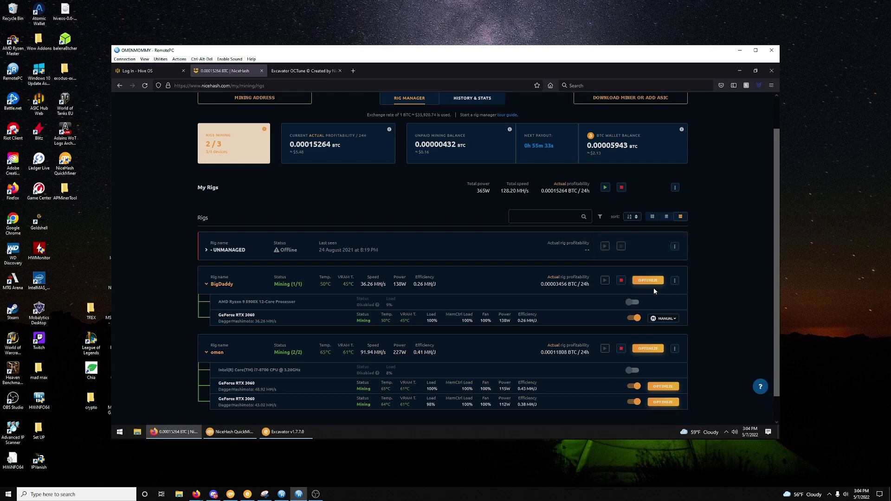
click(739, 274)
click(285, 431)
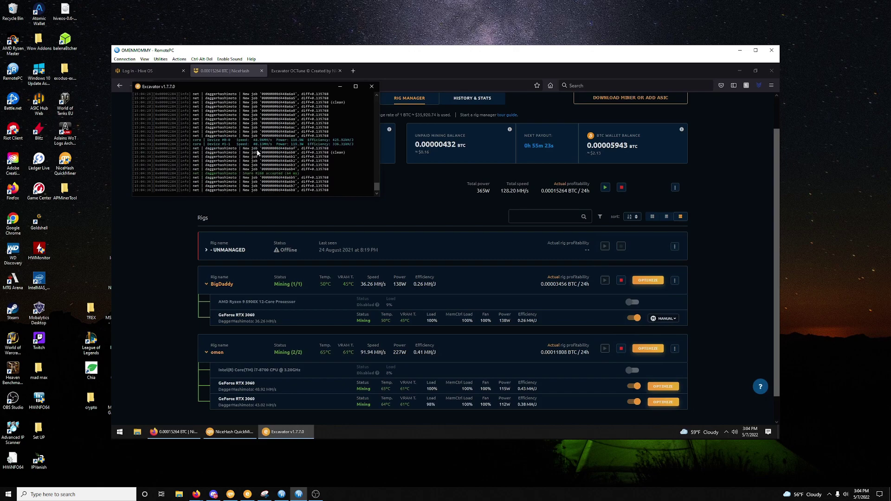
click(176, 342)
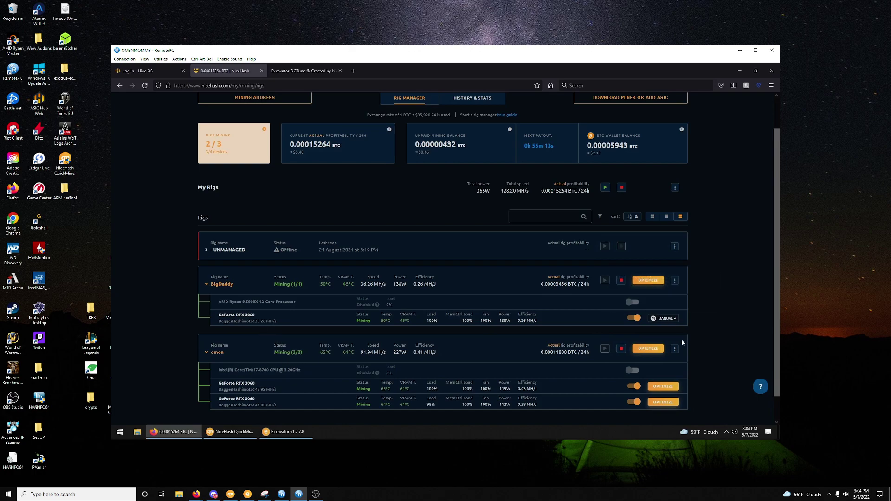
Step: Bring up the QuickMiner window and open its tray icon menu
click(740, 71)
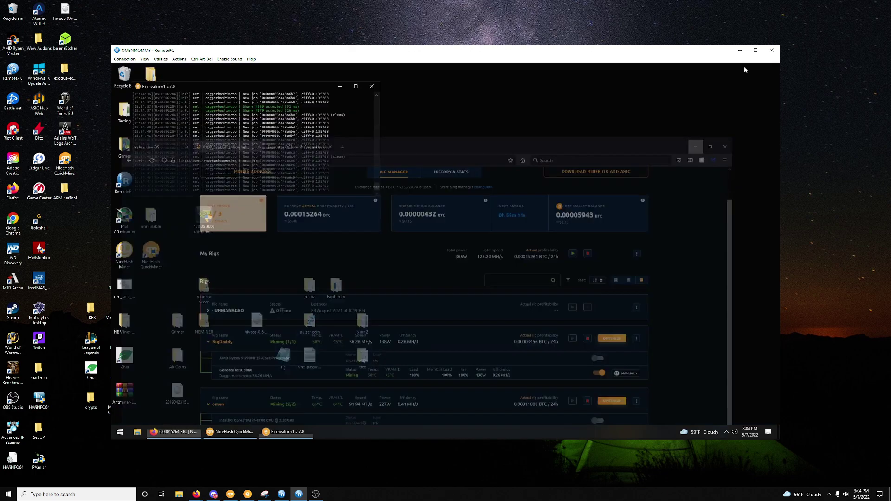
click(231, 432)
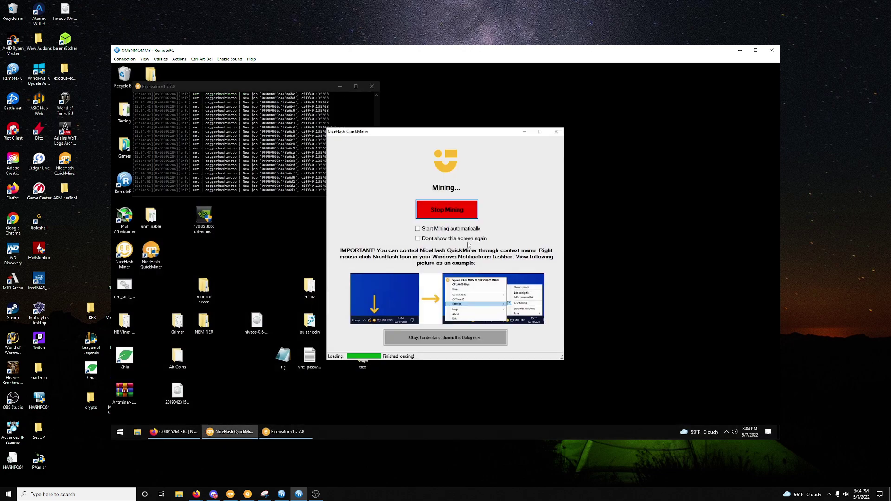
click(726, 432)
right_click(712, 417)
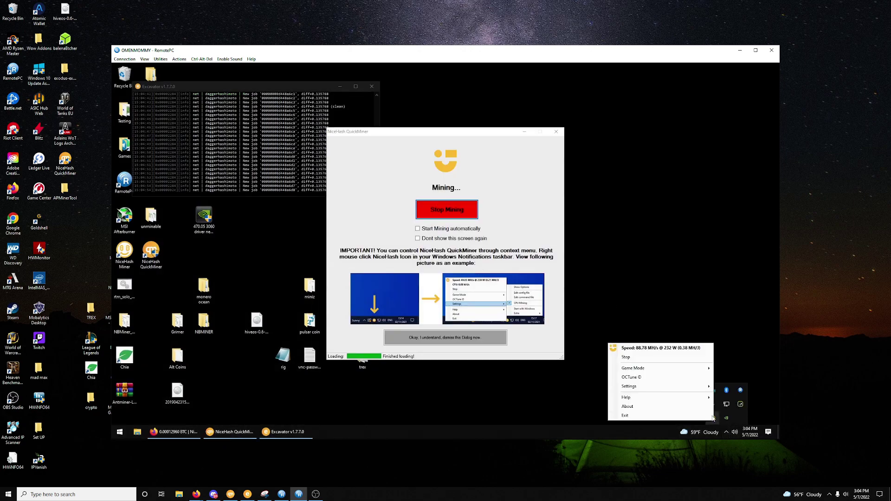
Step: Open OCTune and tick All so both RTX 3060 GPUs are selected
click(632, 376)
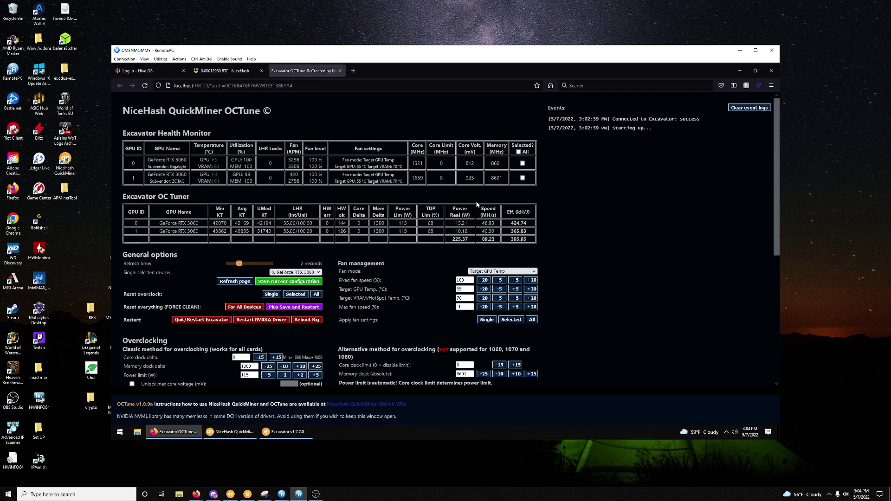
mouse_move(138, 160)
mouse_down()
mouse_move(325, 163)
mouse_move(552, 185)
mouse_move(539, 169)
mouse_up()
click(518, 152)
scroll(643, 240, down, 3)
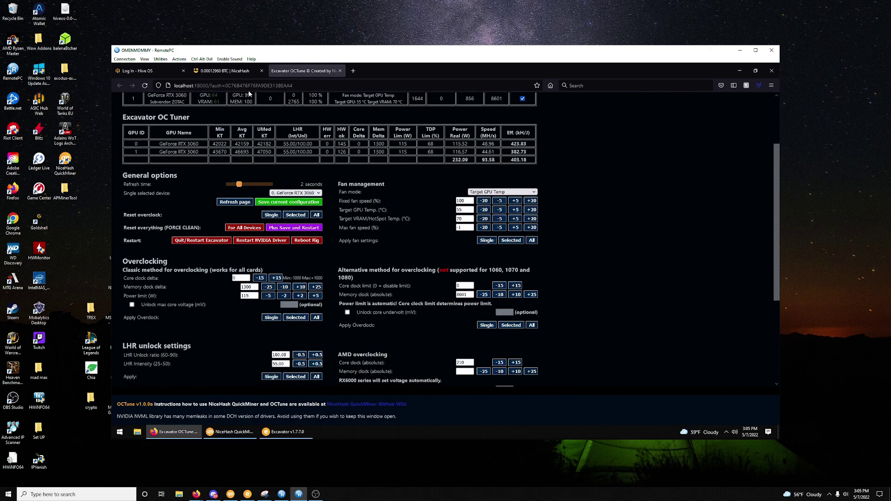
Step: Check BigDaddy's optimization modes in the rig manager, then go back to OCTune
click(228, 71)
click(649, 281)
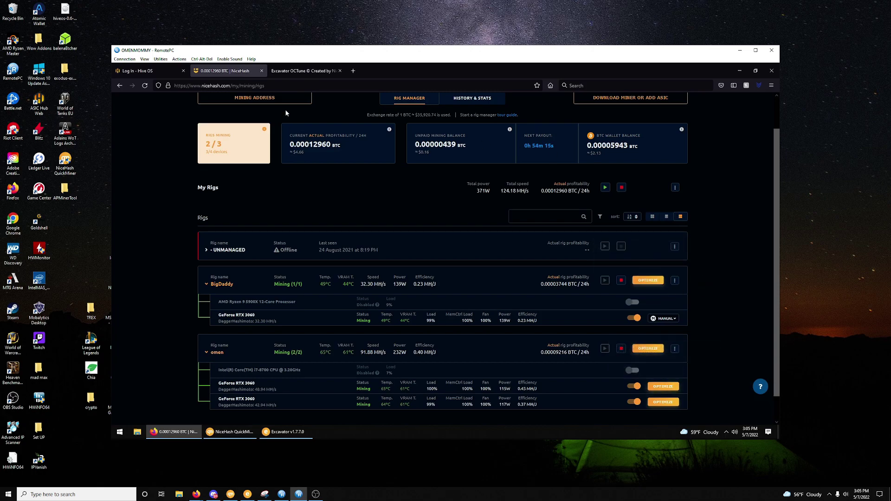
click(304, 70)
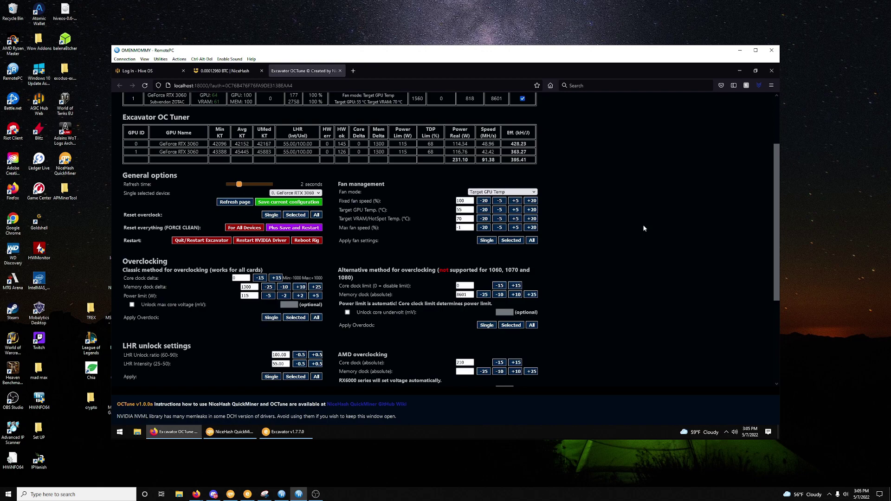
scroll(643, 228, up, 3)
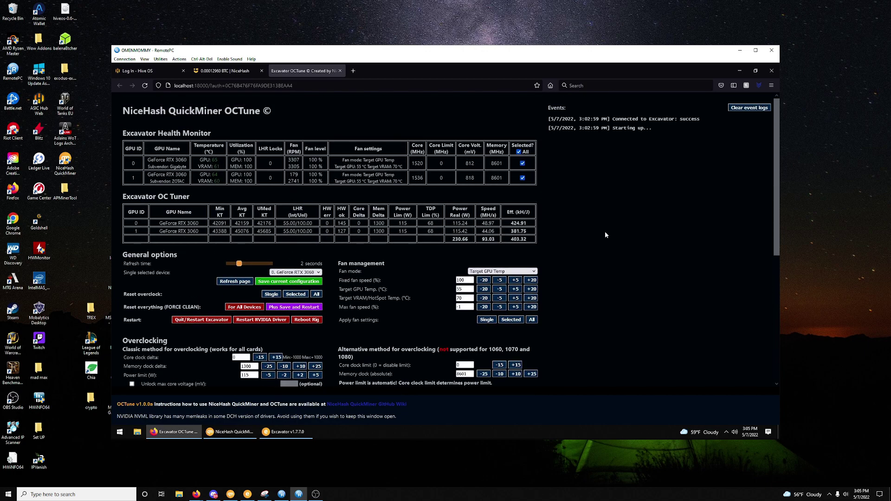
Step: Select only GPU 0 and apply a 116 W power limit to it
scroll(546, 143, down, 2)
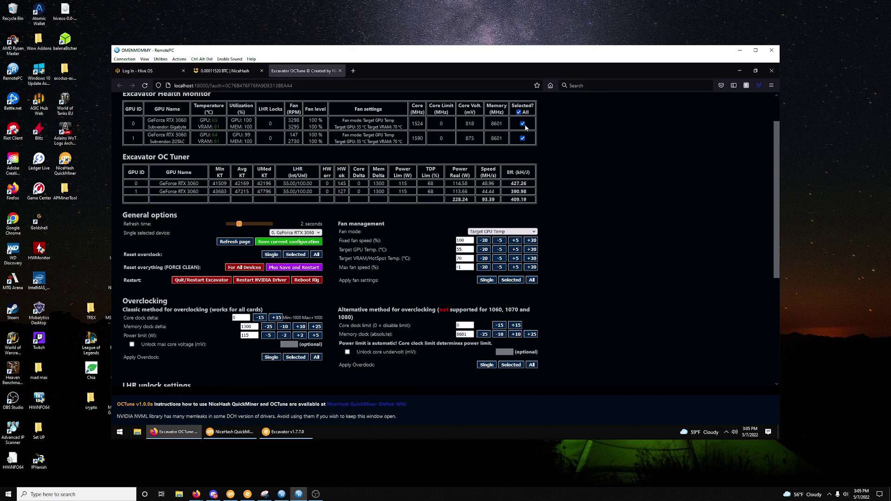
click(523, 123)
click(522, 138)
drag(520, 120, 517, 107)
click(518, 112)
click(523, 123)
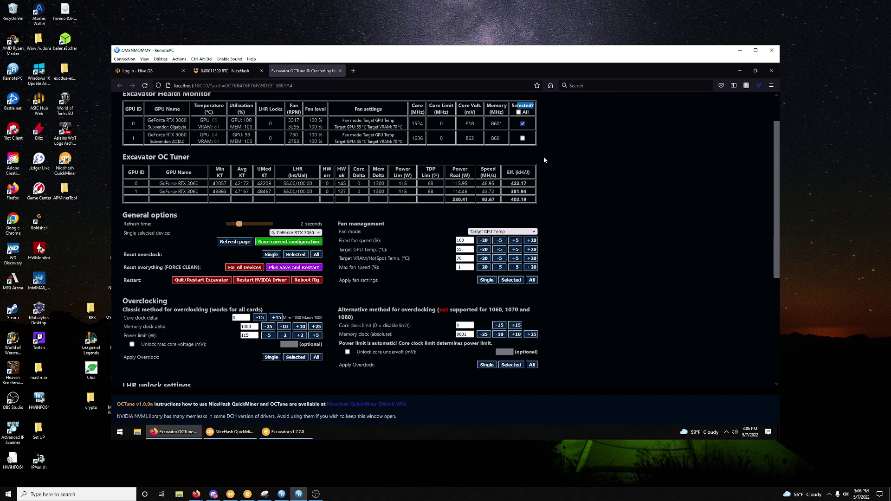
click(251, 337)
text(6)
click(297, 358)
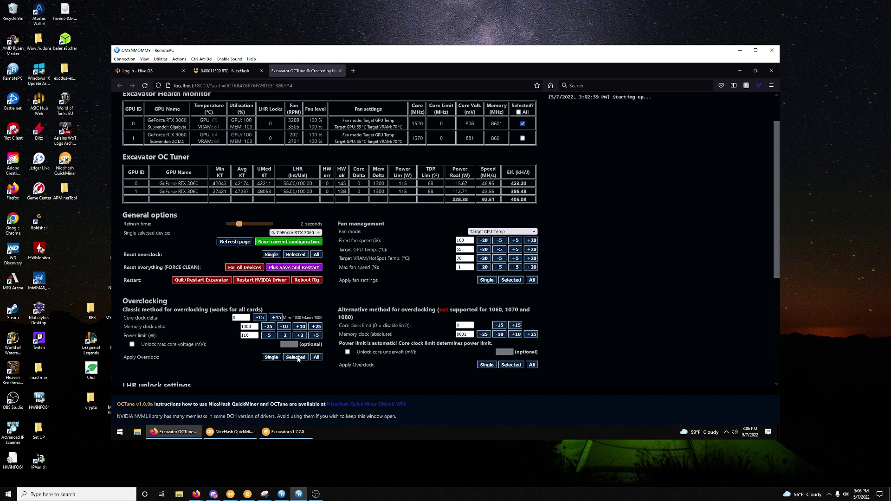
Step: Change the memory clock delta to 1301 and apply it to GPU 0
double_click(403, 184)
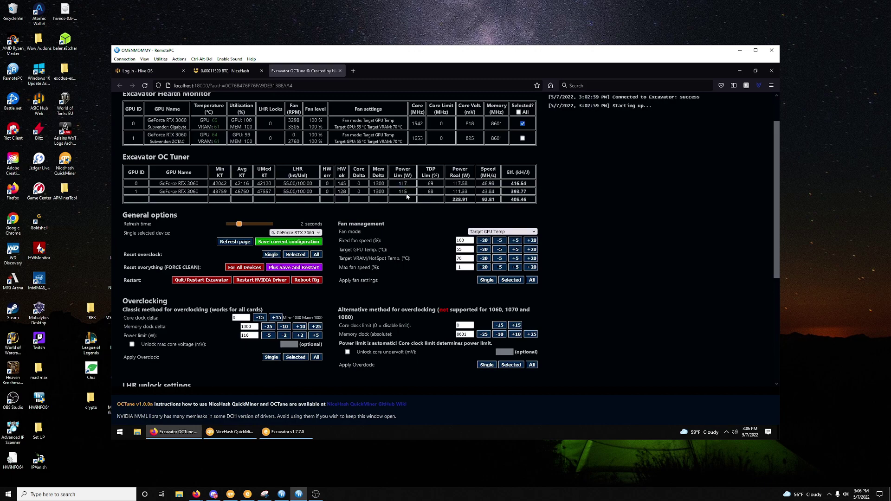
click(251, 327)
key(BackSpace)
text(1)
click(292, 358)
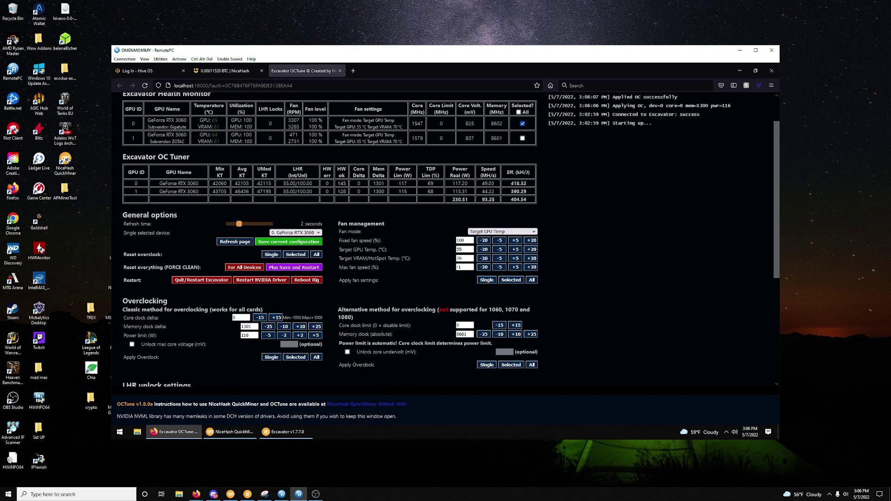
Step: Lower the power limit to 115 W and apply it to all GPUs
double_click(354, 184)
click(250, 335)
key(BackSpace)
text(5)
click(317, 357)
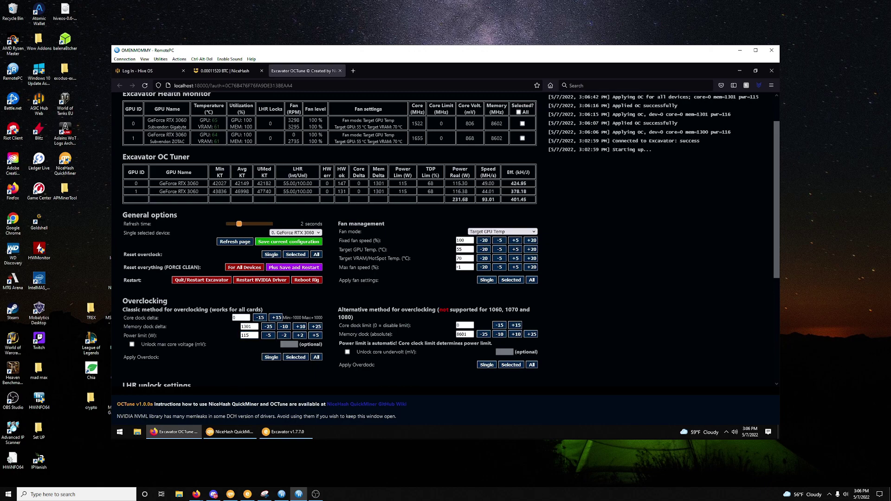
Step: Set the memory clock delta back to 1300 and apply it to all GPUs
double_click(403, 183)
click(250, 327)
key(BackSpace)
text(0)
click(317, 357)
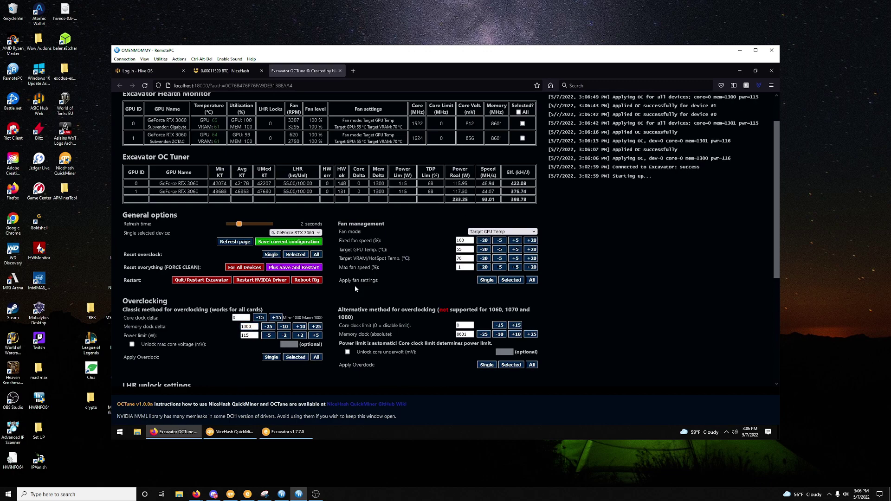
Step: Switch fan mode to Target GPU Temp (55 °C GPU, 70 °C VRAM) and apply to all GPUs
click(499, 232)
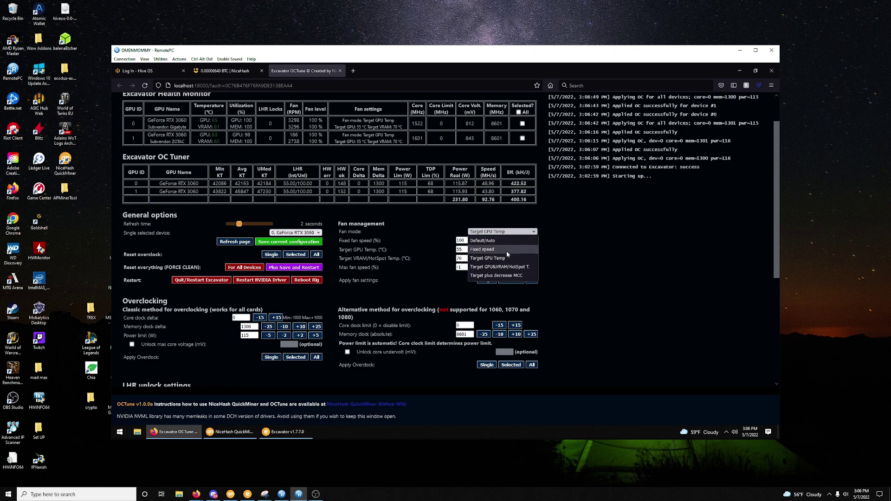
click(506, 252)
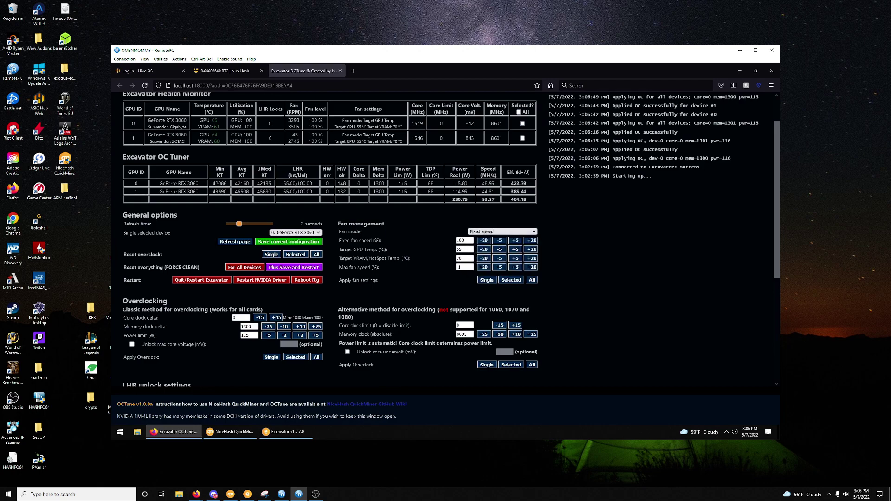
click(483, 231)
click(493, 260)
click(464, 249)
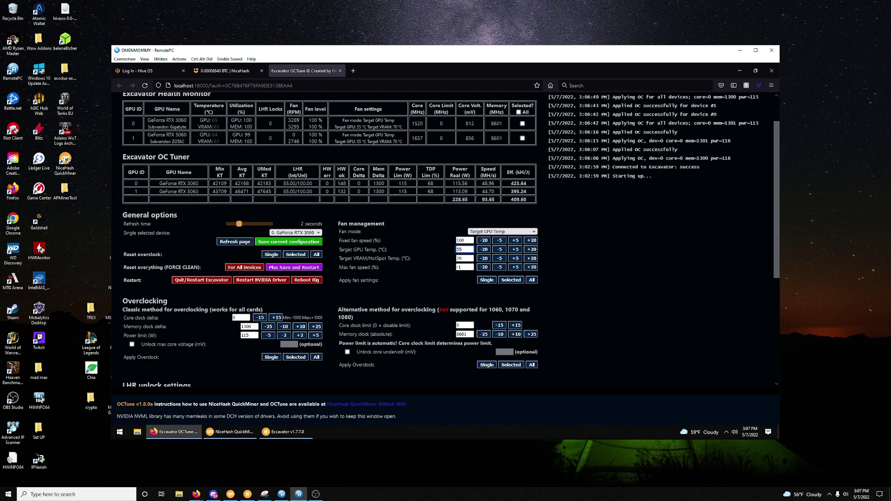
key(Tab)
click(532, 280)
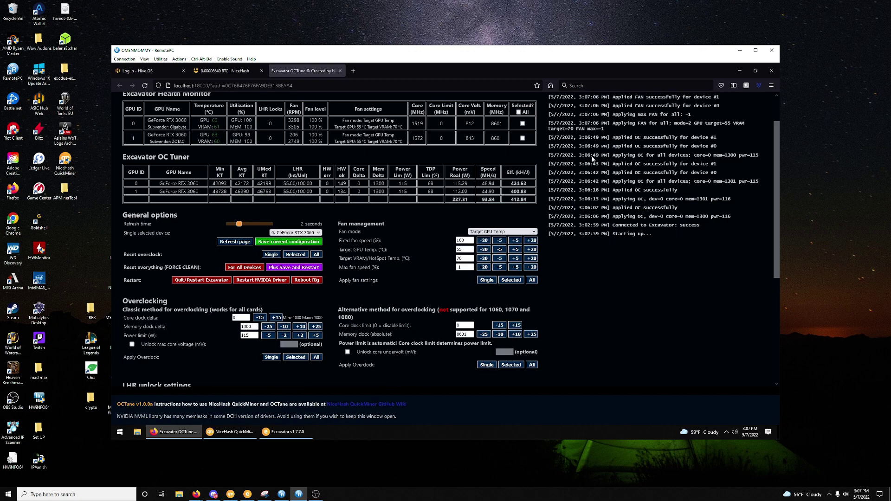
scroll(632, 155, up, 2)
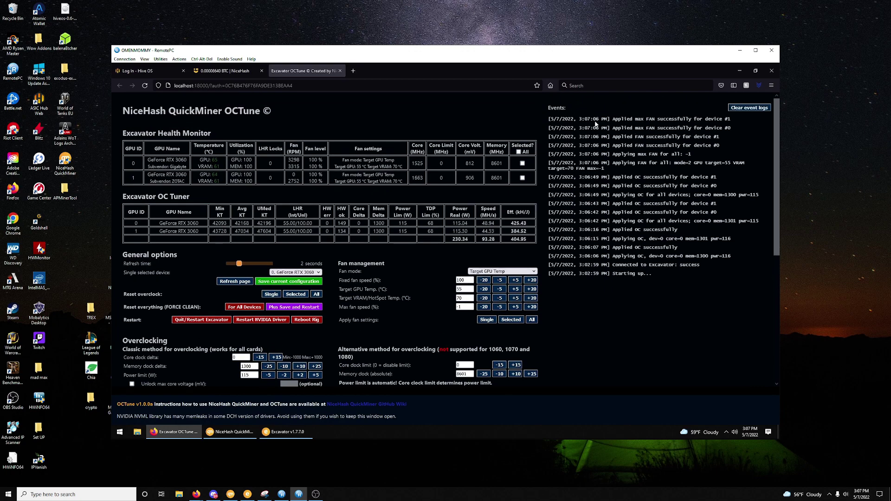
click(283, 432)
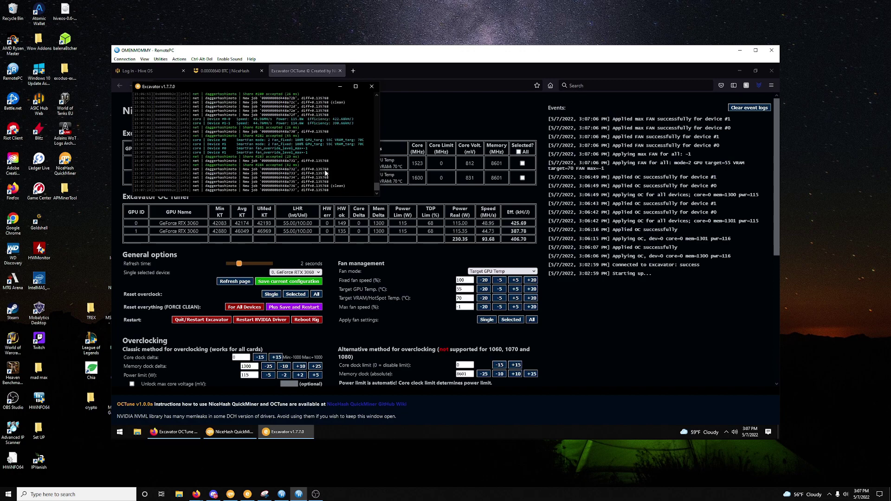
scroll(325, 173, up, 1)
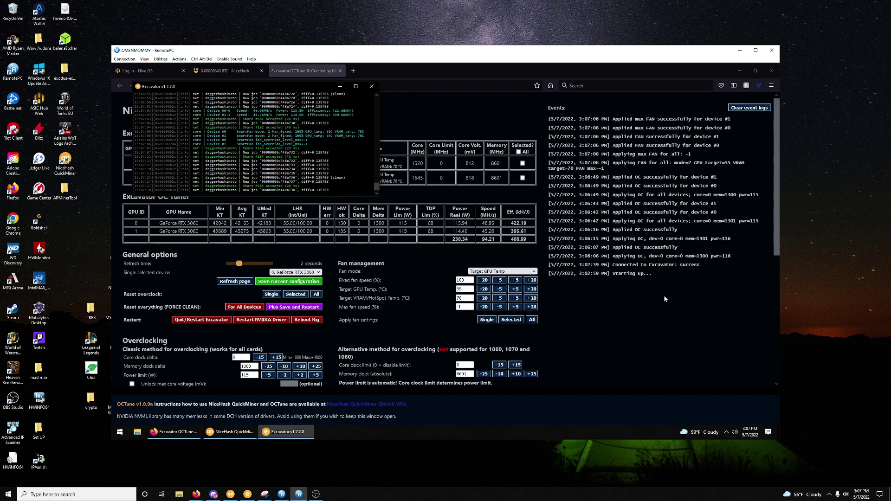
click(594, 325)
scroll(595, 325, down, 3)
scroll(397, 268, down, 5)
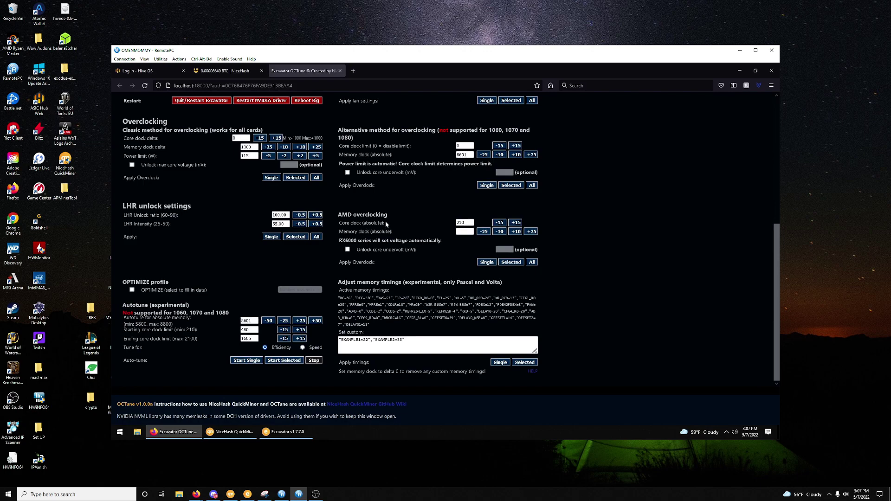
scroll(386, 221, up, 1)
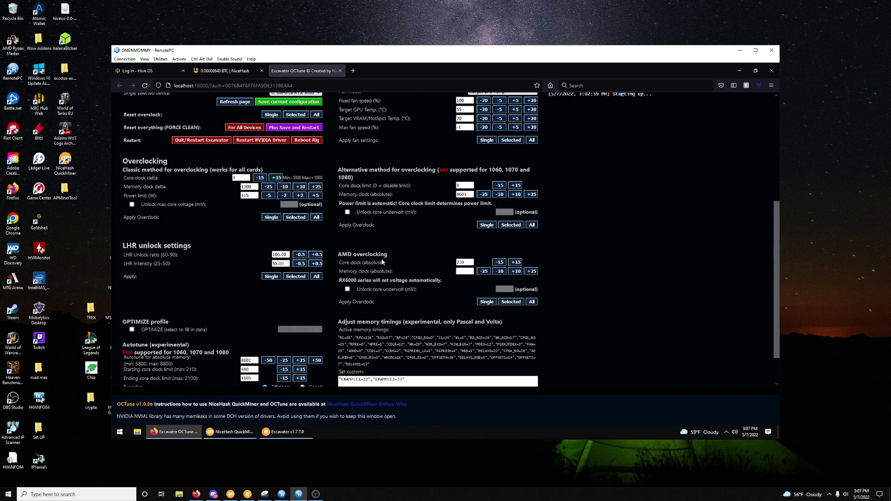
scroll(370, 265, up, 2)
scroll(383, 255, up, 1)
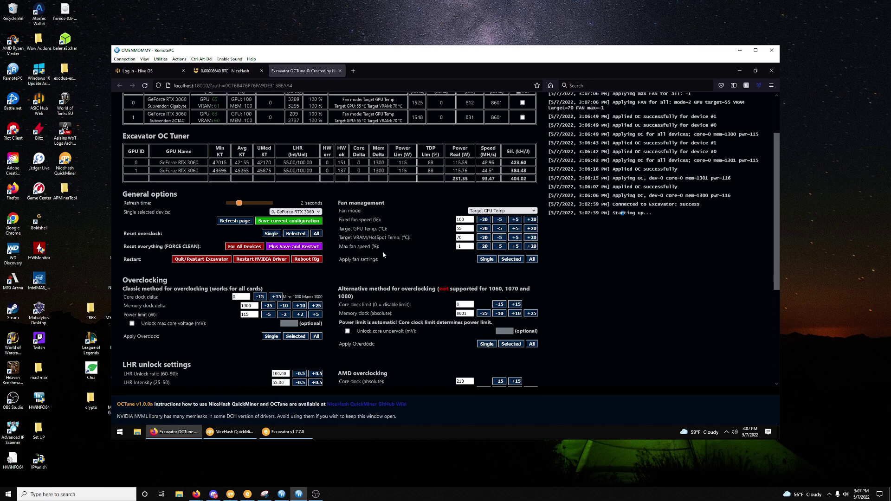
Step: Switch the single-device dropdown to GPU 1 and then back to GPU 0
click(296, 211)
click(299, 229)
click(296, 211)
click(295, 222)
scroll(605, 308, up, 3)
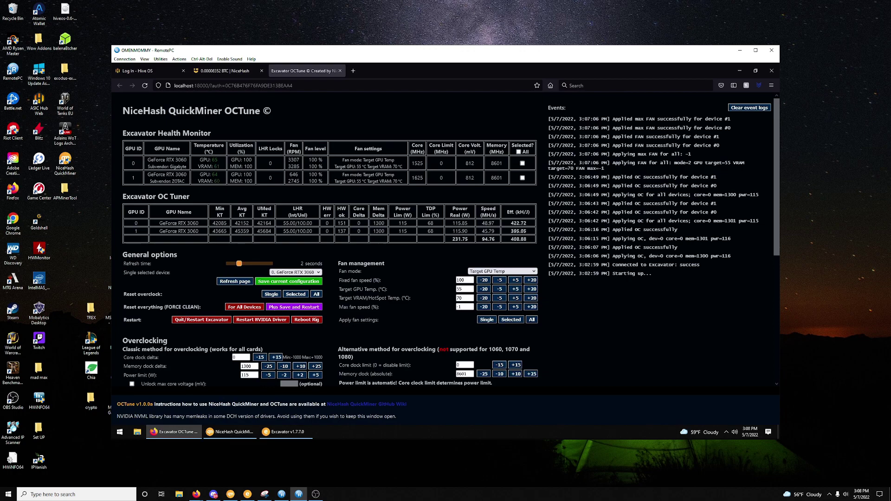
Step: Check the QuickMiner mining window and Excavator console, then return to OCTune
click(232, 432)
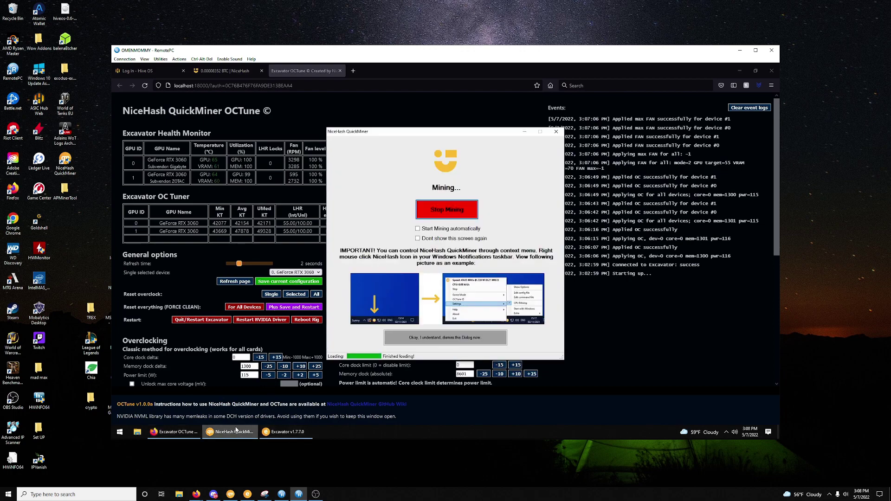
click(286, 431)
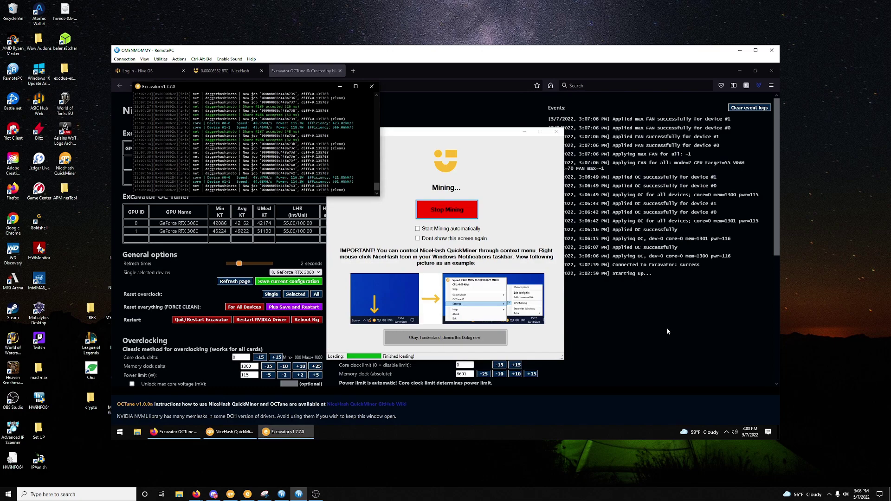
click(644, 394)
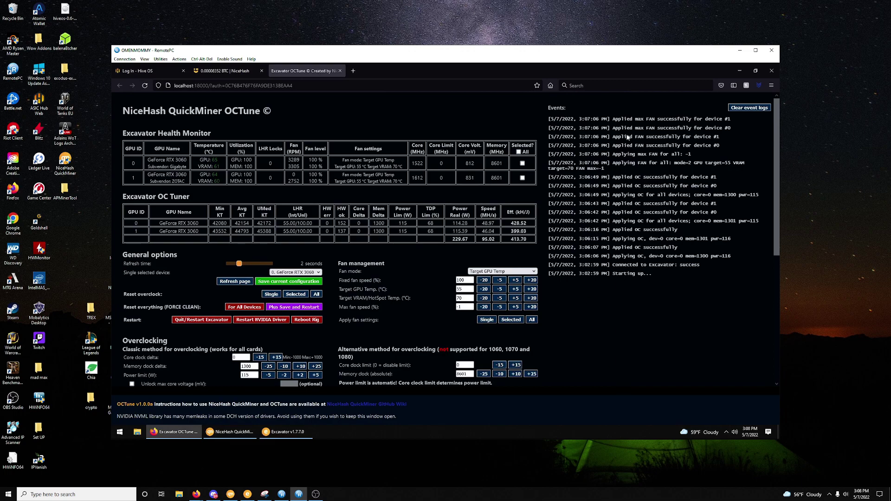
Step: Minimize the remote browser and switch to the local NiceHash Rig Manager window
click(739, 71)
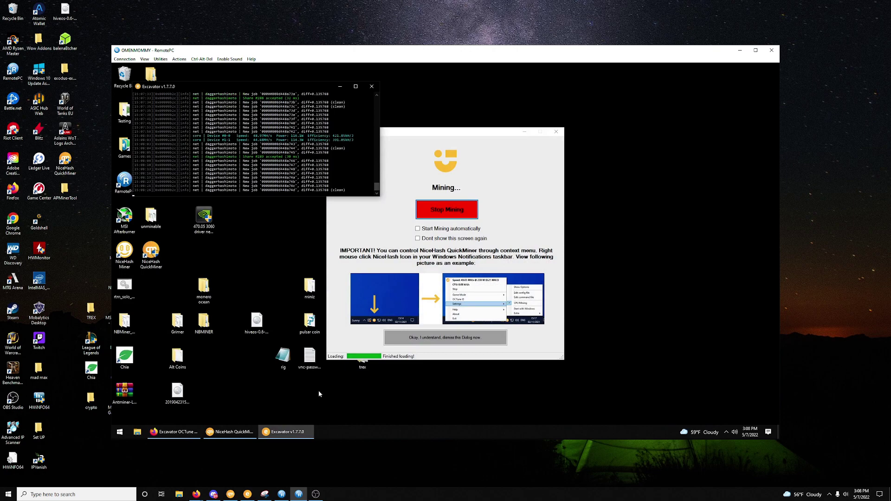
mouse_move(197, 494)
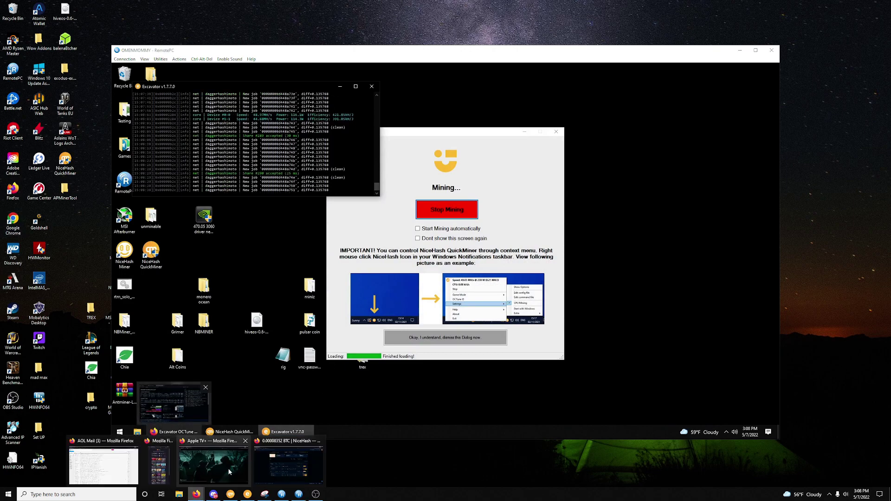
click(275, 465)
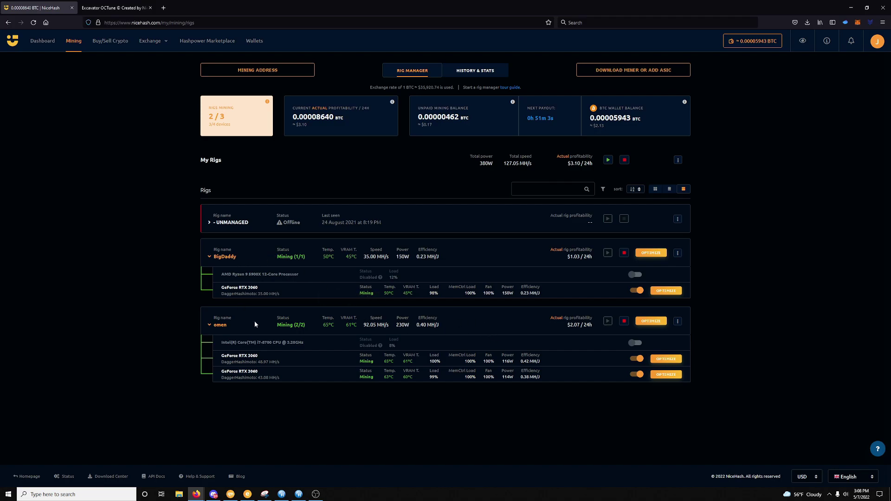
Step: Highlight the omen rig's two GPU rows, then switch to the Excavator OCTune tab
drag(381, 361, 400, 372)
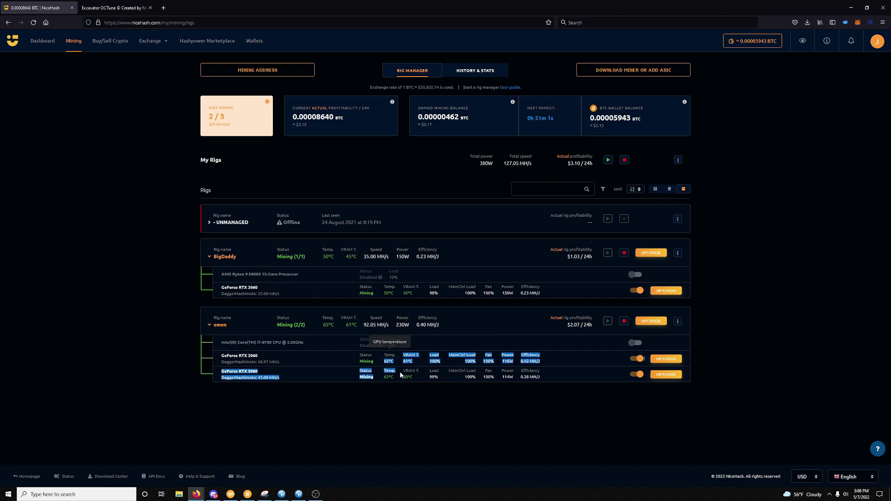
click(378, 397)
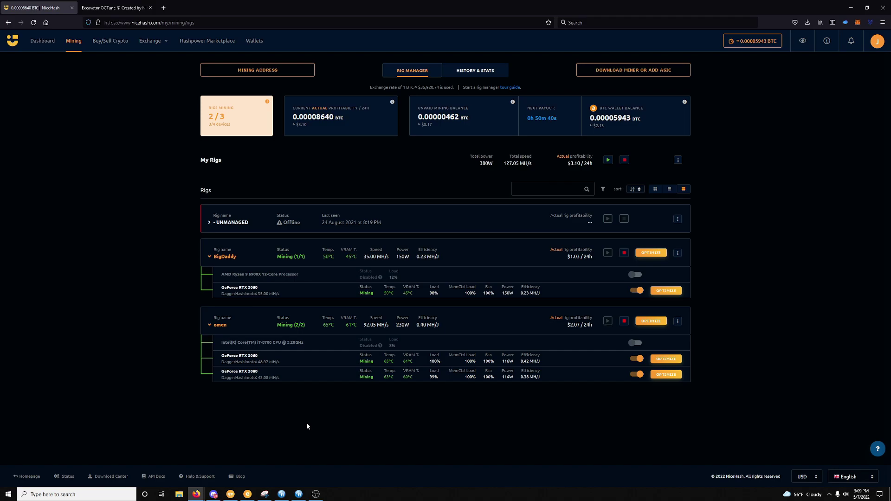
click(115, 8)
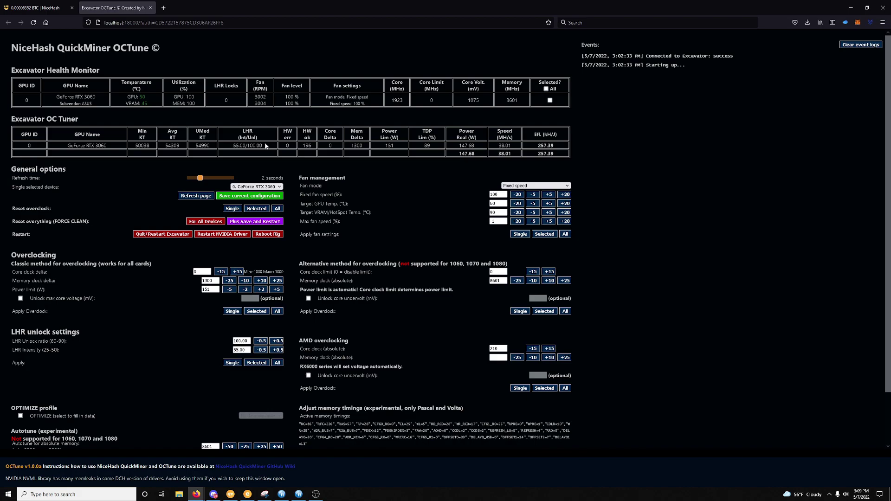
Step: Minimize the local Firefox OCTune window to reveal the remote Excavator and QuickMiner windows
click(852, 9)
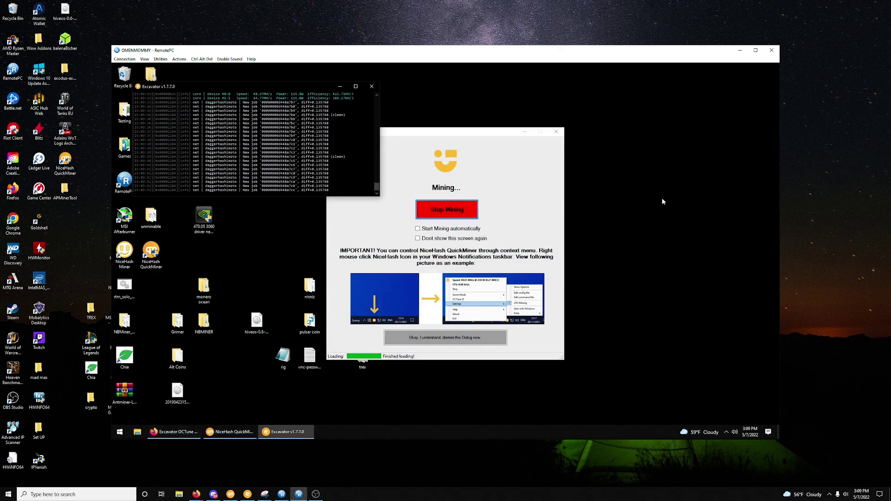